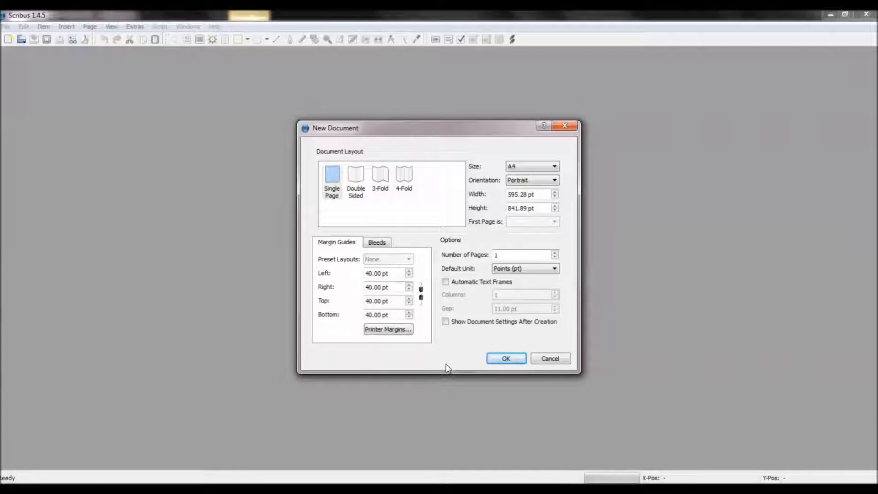
# Step: Create a single-page-layout A4 portrait document with 40 pt margins and insert five more A4 pages at its end
pyautogui.click(506, 359)
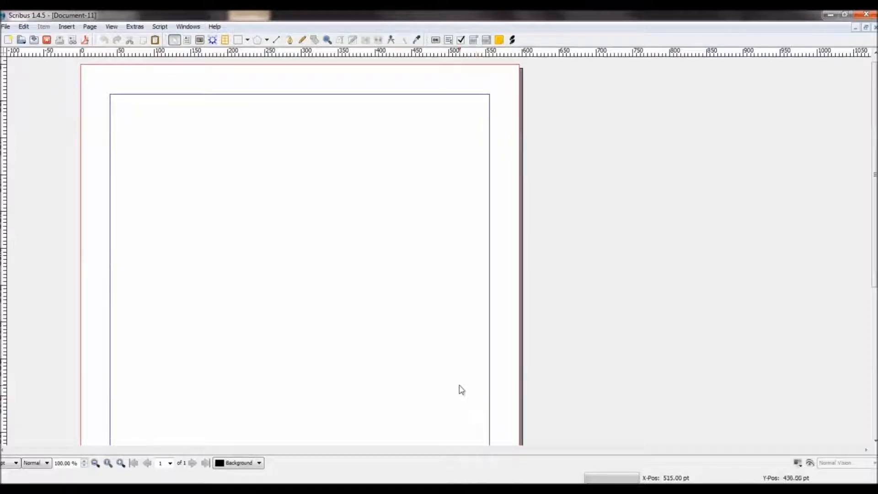
pyautogui.click(90, 26)
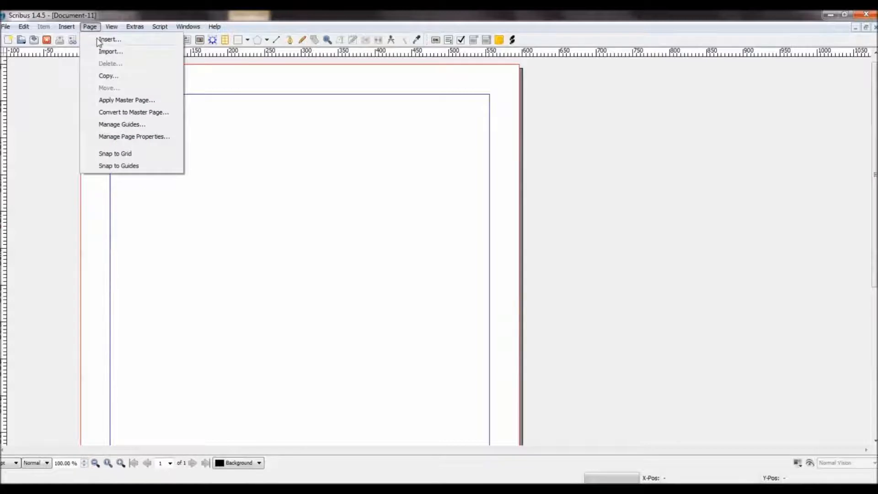
pyautogui.click(98, 37)
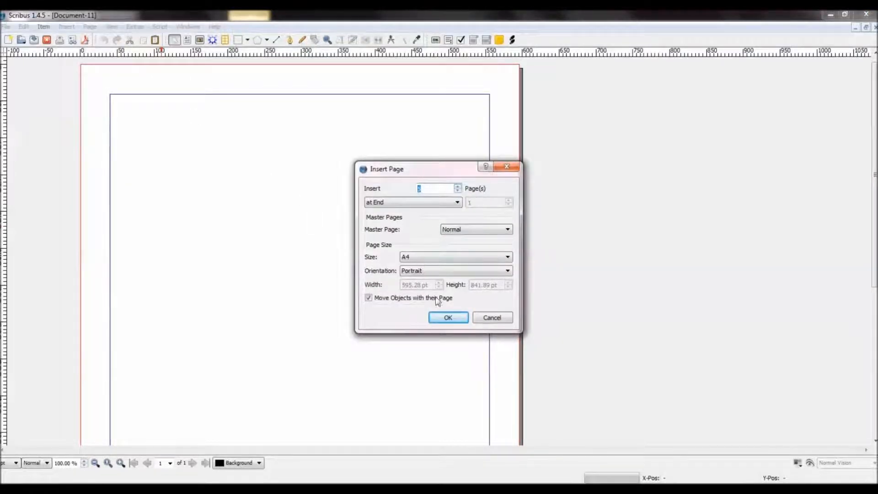
pyautogui.click(446, 317)
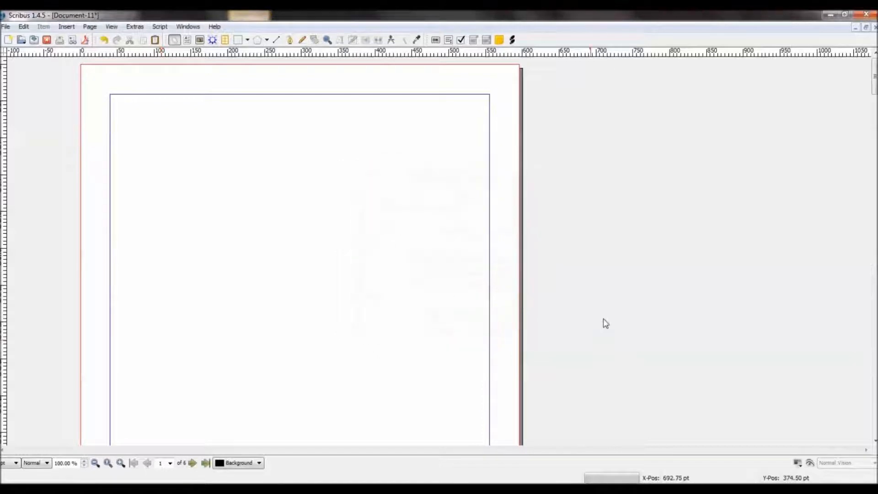
pyautogui.scroll(-6, 653, 299)
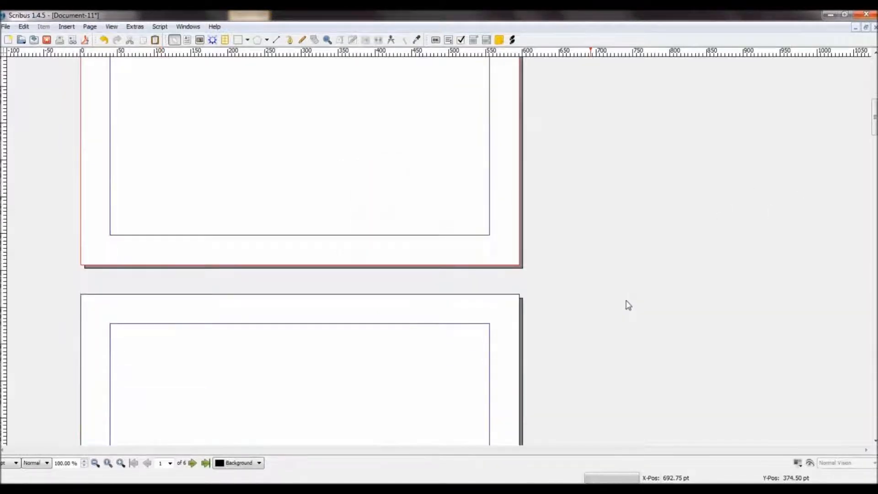
pyautogui.scroll(3, 624, 304)
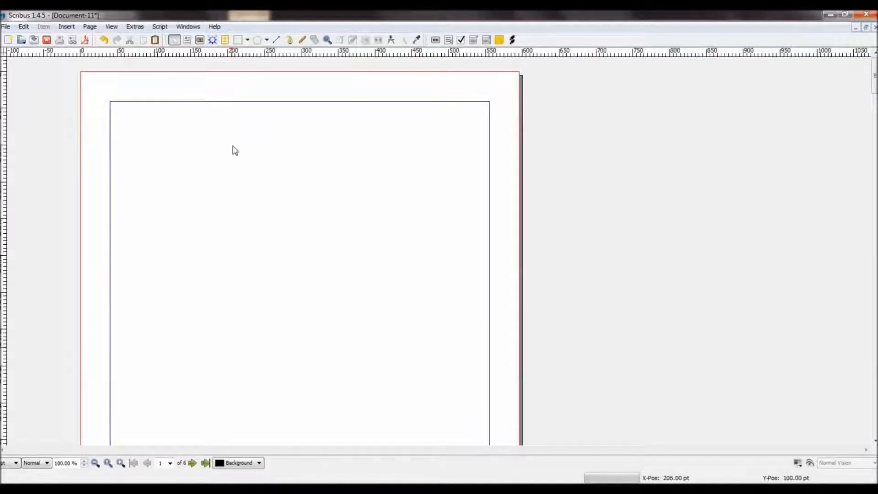
# Step: Show the Arrange Pages palette and open the Normal master page for editing, keeping the master page list clear of the page
pyautogui.click(188, 26)
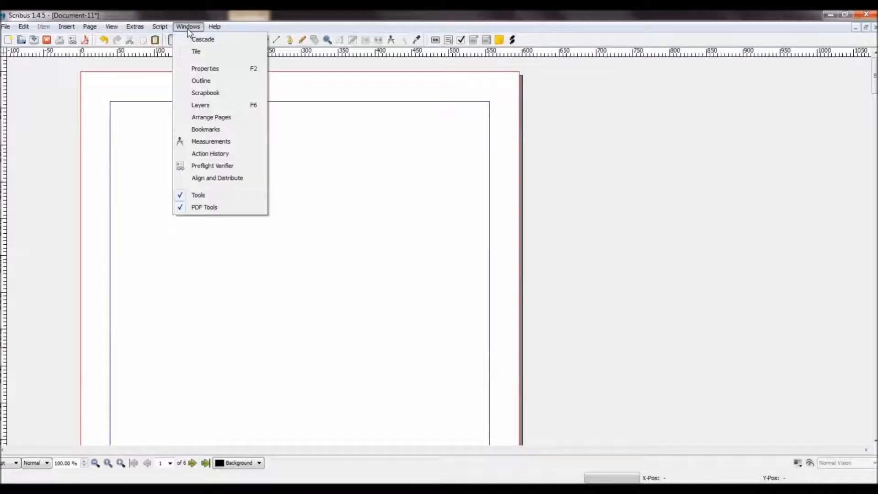
pyautogui.click(184, 118)
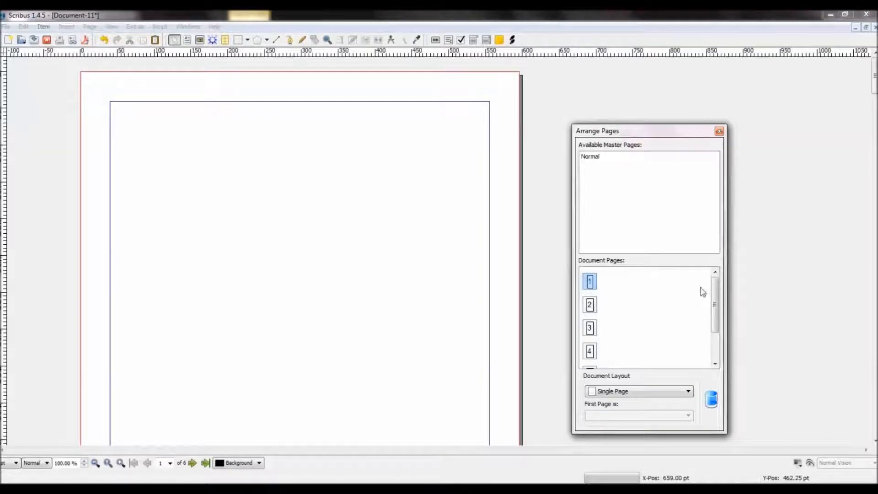
pyautogui.doubleClick(609, 162)
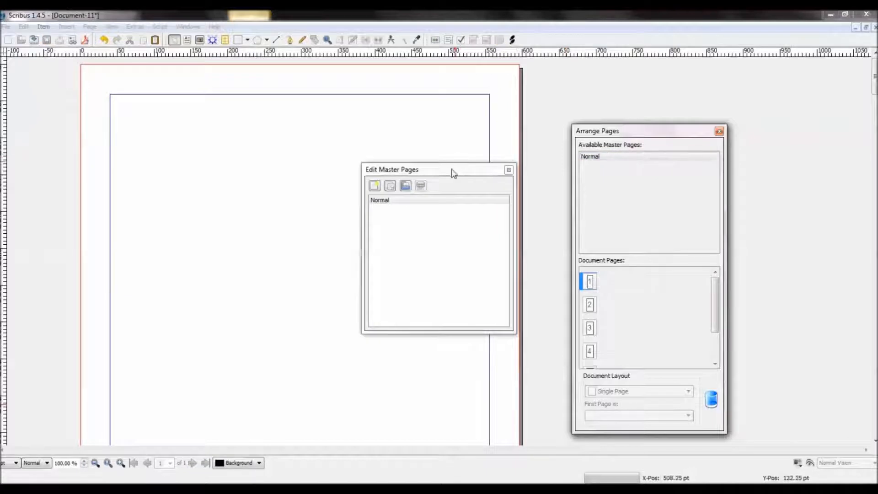
pyautogui.moveTo(453, 173); pyautogui.dragTo(672, 183)
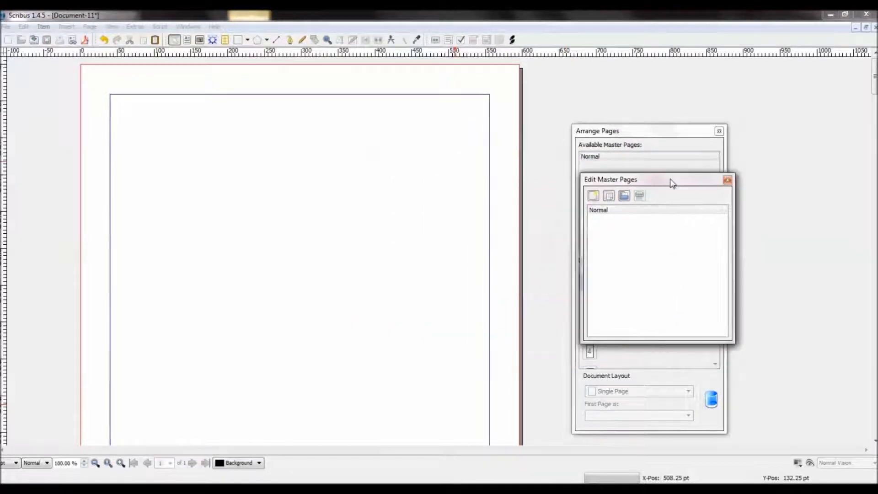
# Step: Draw an image frame near the top of the Normal master page, resize it to about 280 pt wide and centre it roughly
pyautogui.click(200, 41)
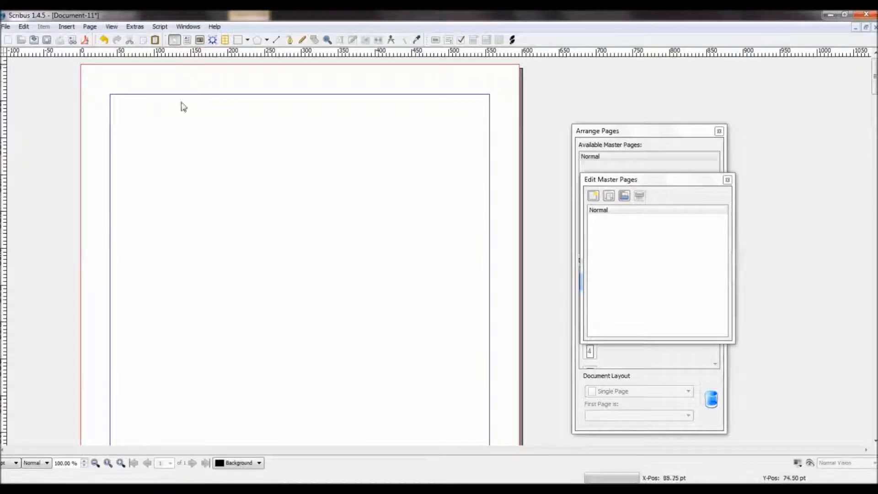
pyautogui.click(199, 40)
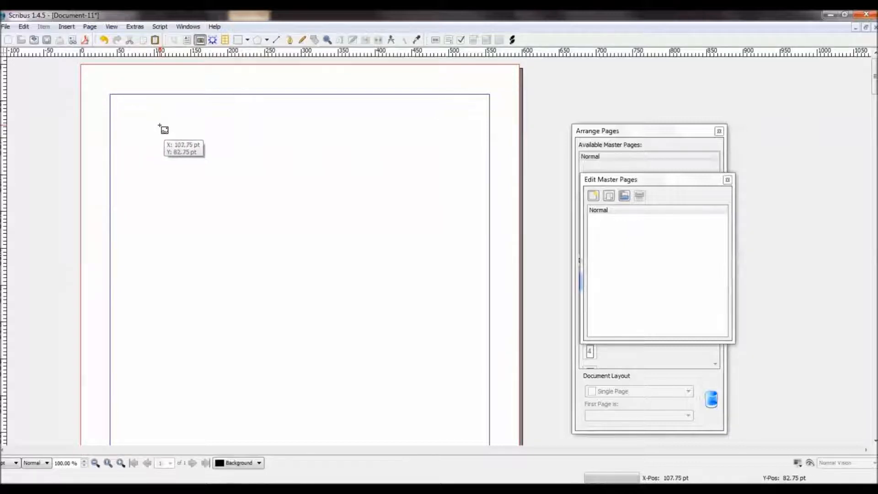
pyautogui.moveTo(147, 123); pyautogui.dragTo(424, 290)
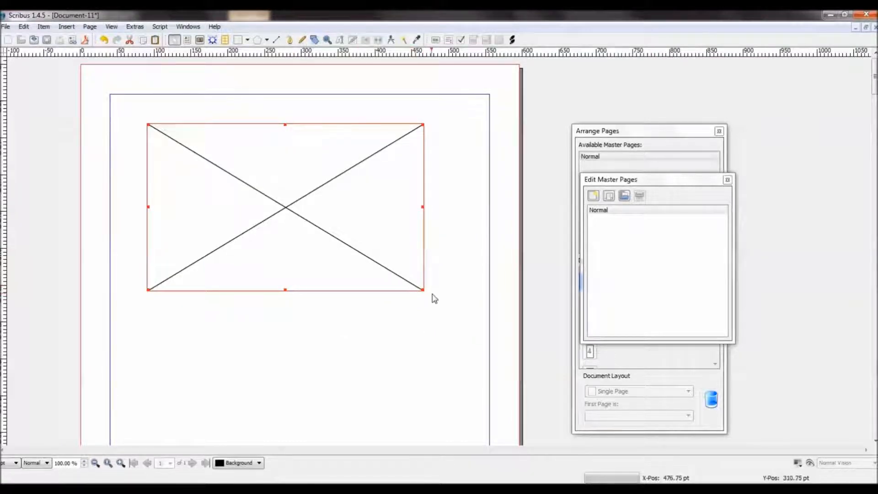
pyautogui.moveTo(423, 289); pyautogui.dragTo(355, 262)
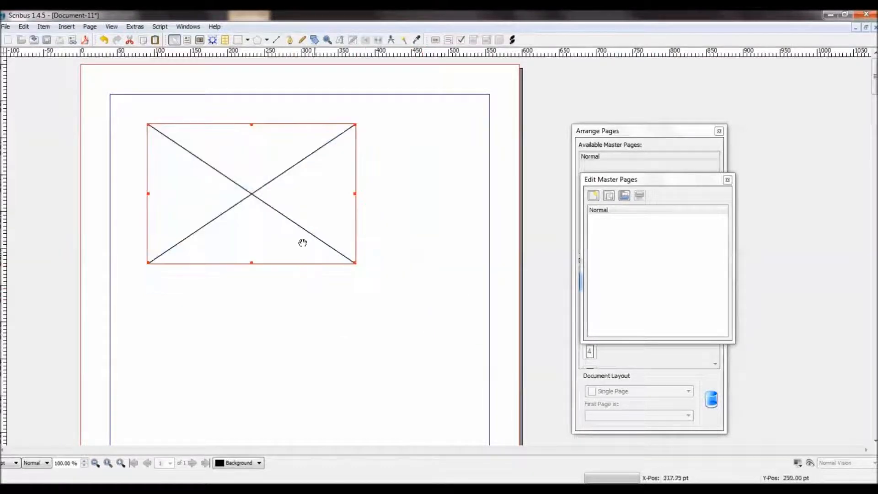
pyautogui.moveTo(262, 219); pyautogui.dragTo(317, 226)
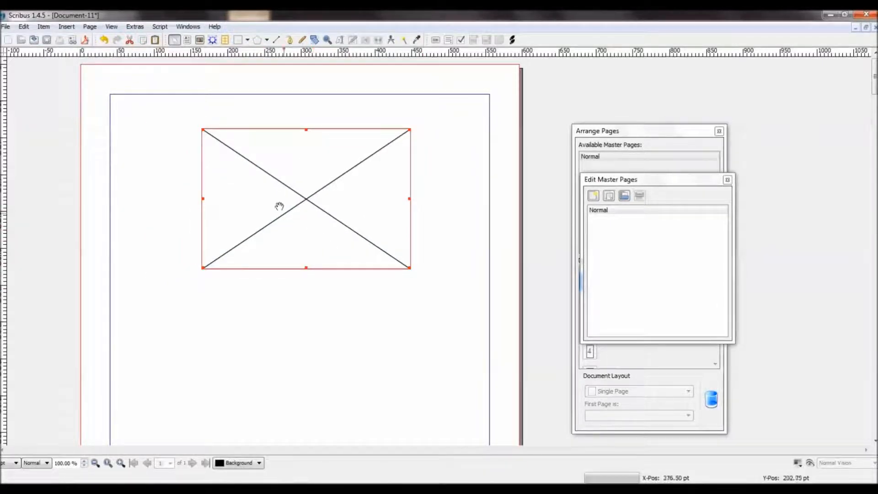
# Step: Draw a narrow text frame beneath the image frame and a larger one below it, and finish editing the master page
pyautogui.click(188, 41)
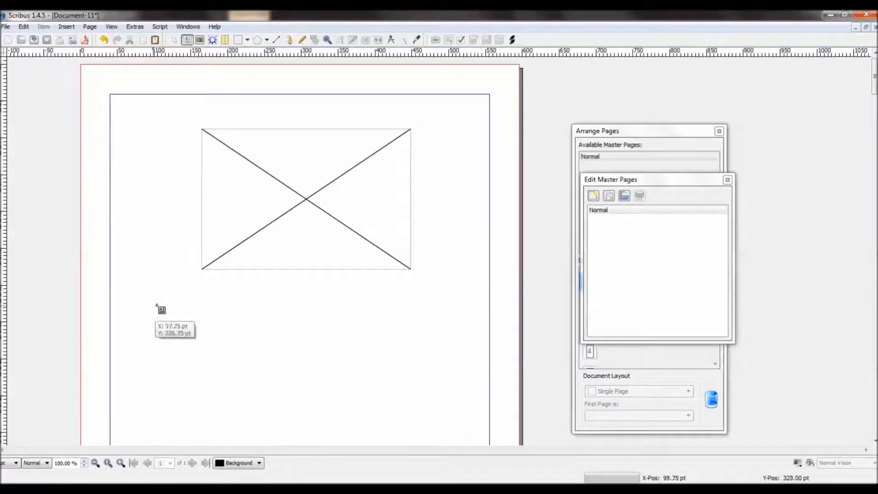
pyautogui.moveTo(142, 285); pyautogui.dragTo(441, 314)
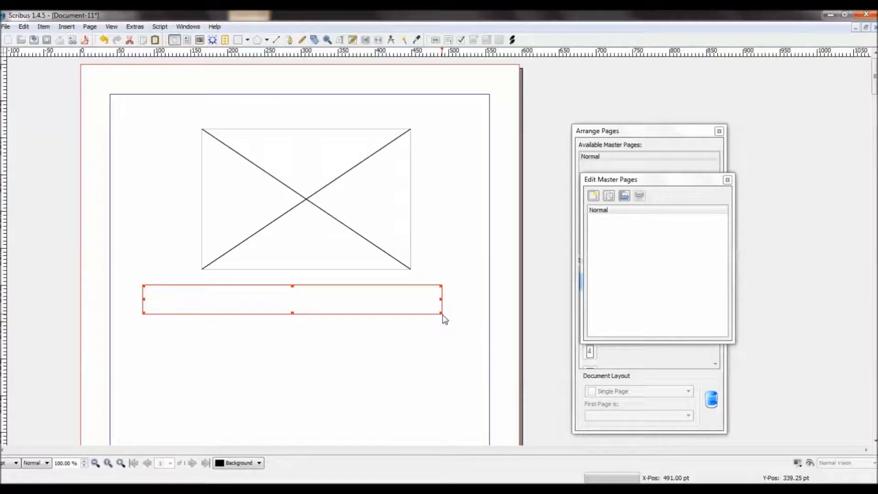
pyautogui.click(188, 41)
pyautogui.moveTo(114, 333); pyautogui.dragTo(486, 458)
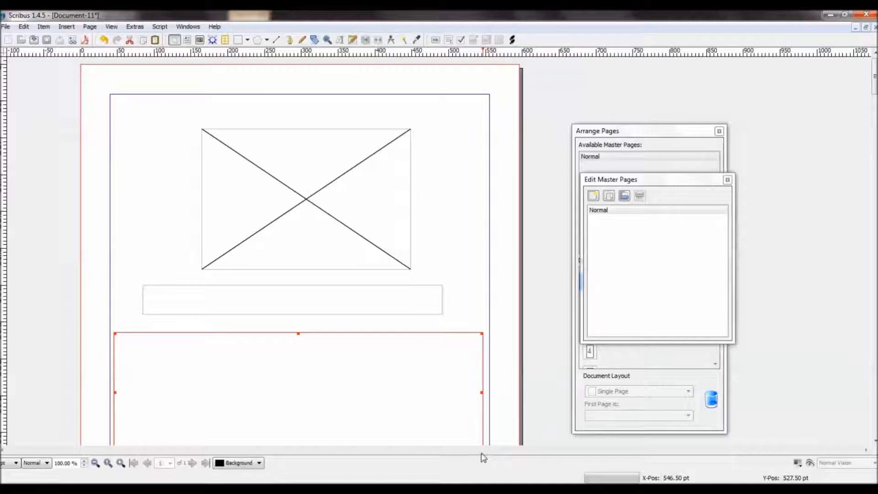
pyautogui.click(727, 180)
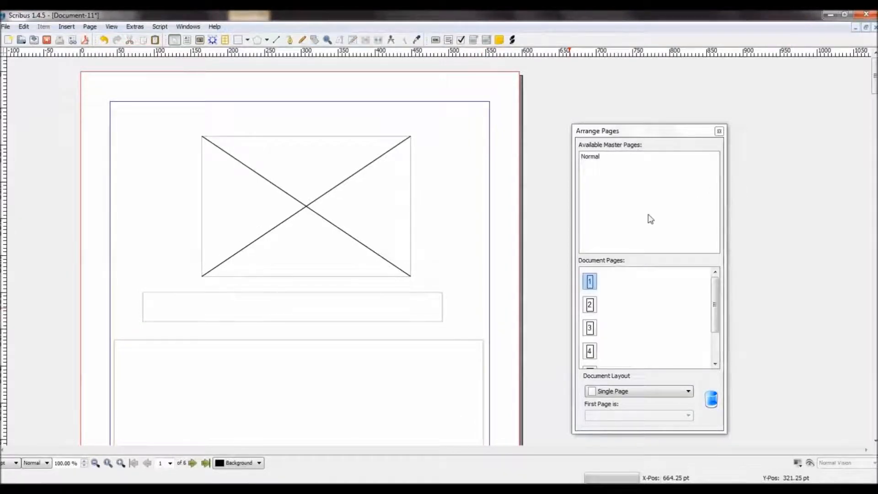
pyautogui.scroll(-10, 420, 342)
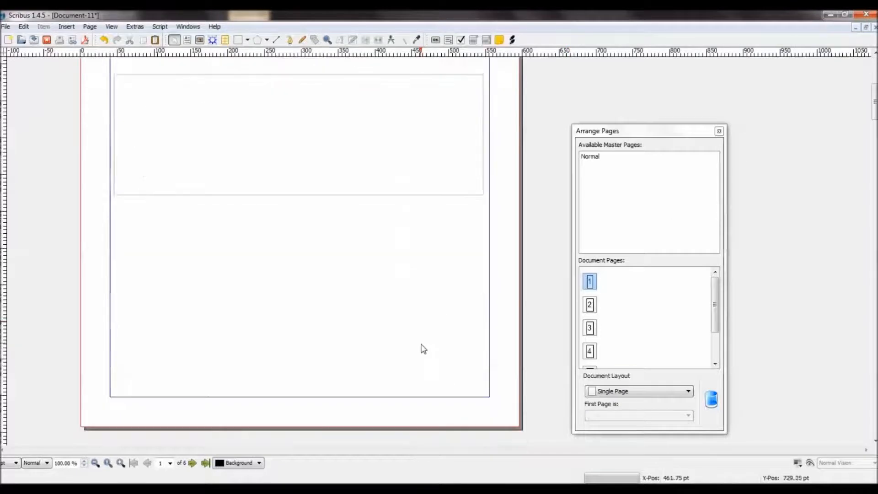
pyautogui.scroll(-10, 404, 363)
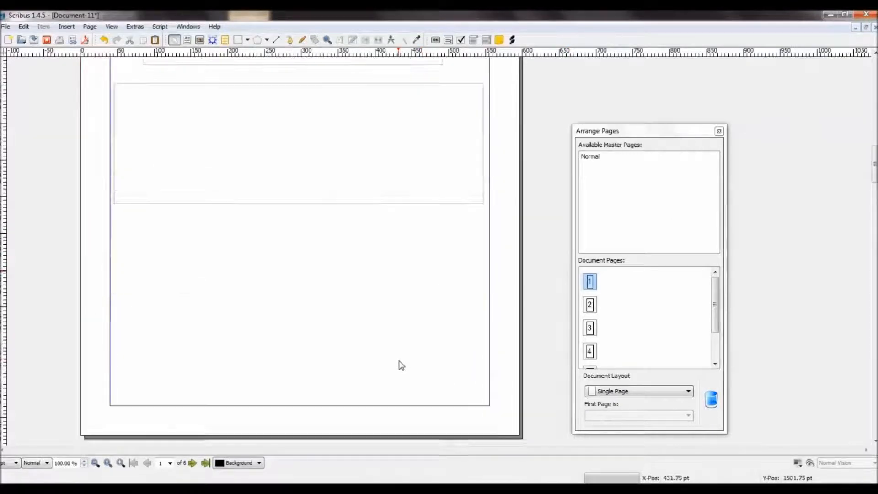
pyautogui.scroll(-10, 401, 365)
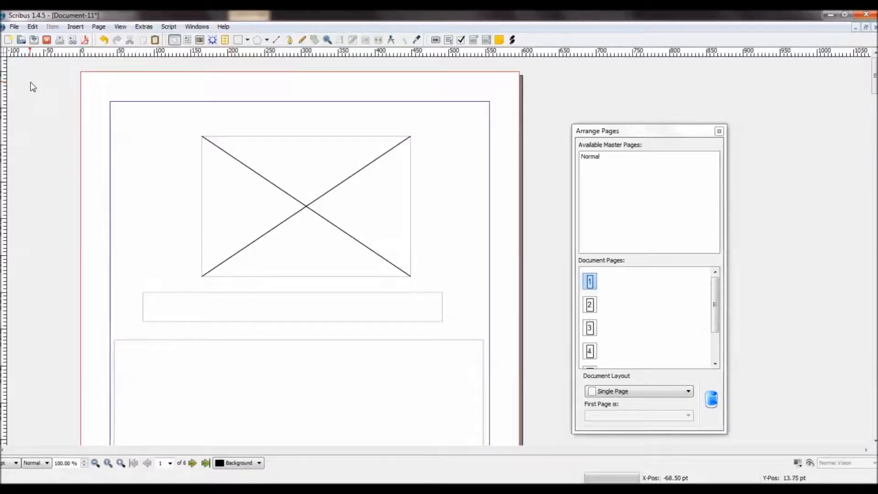
# Step: Create a new A4 portrait document with the Double Sided layout and the first page as a right page
pyautogui.click(8, 41)
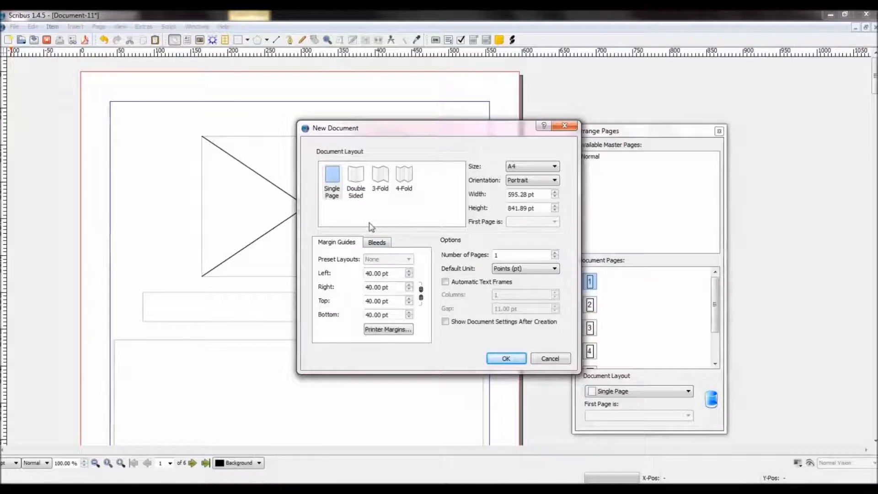
pyautogui.click(357, 193)
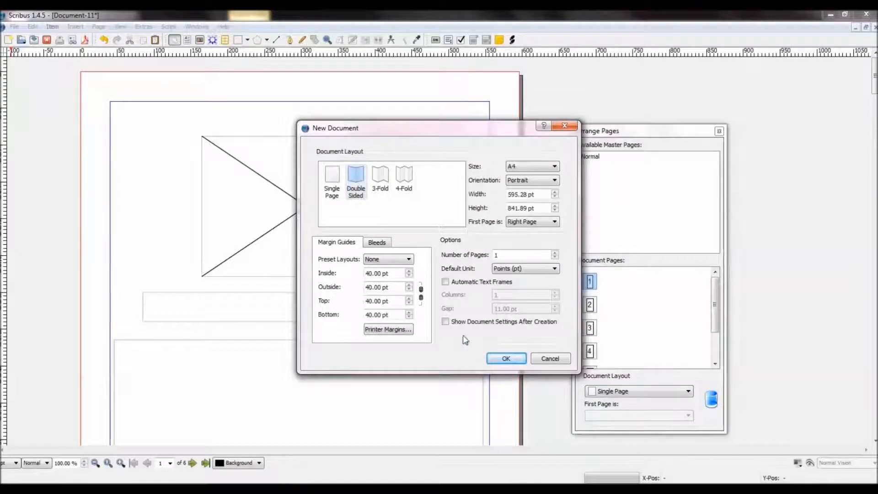
pyautogui.click(506, 358)
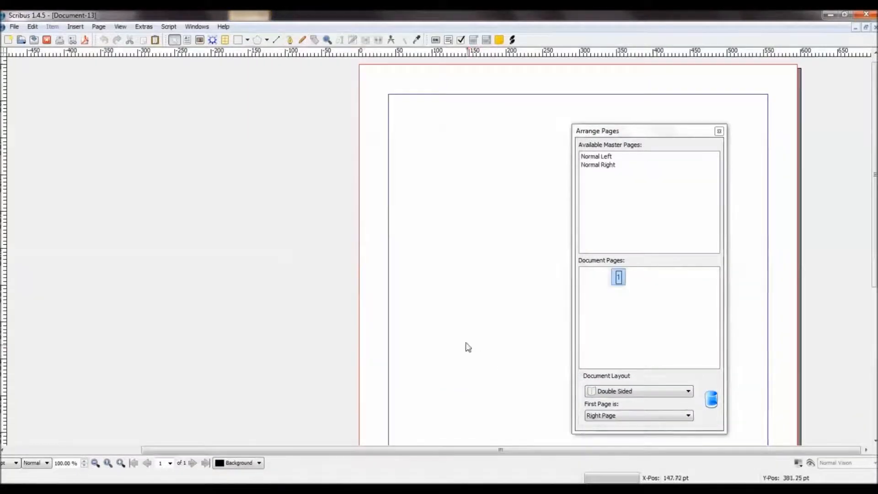
# Step: Insert five A4 pages at the end of the double-sided document, using the Normal Left and Normal Right master pages
pyautogui.click(100, 26)
pyautogui.click(117, 40)
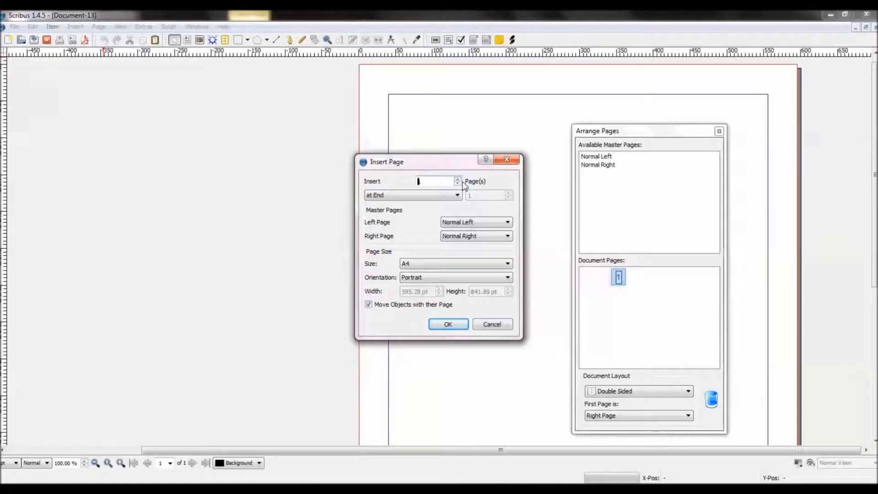
pyautogui.click(458, 179)
pyautogui.click(458, 180)
pyautogui.click(443, 326)
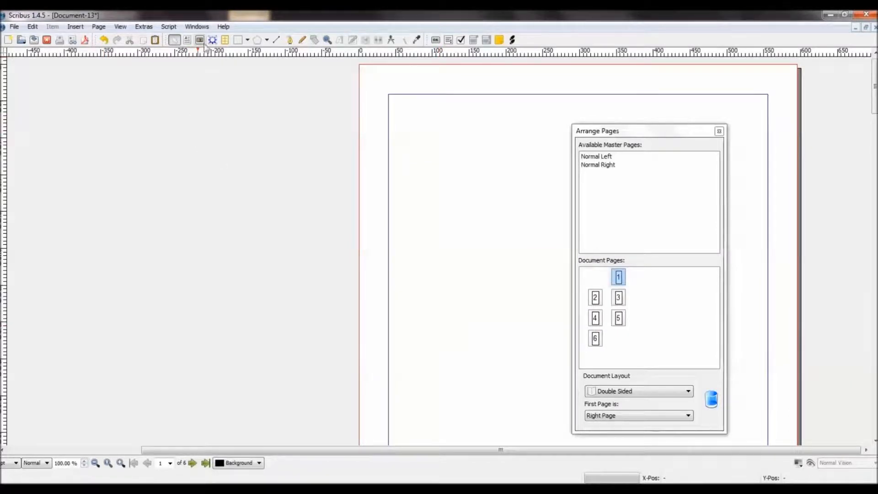
pyautogui.click(204, 27)
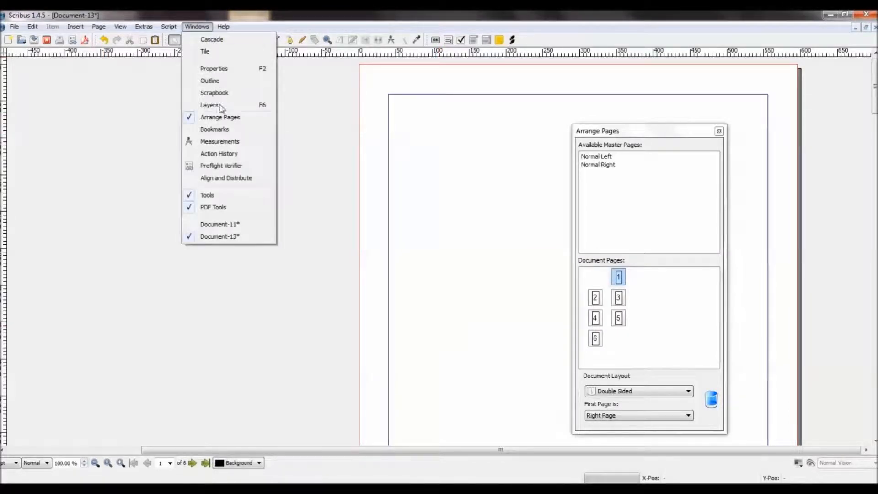
pyautogui.click(343, 279)
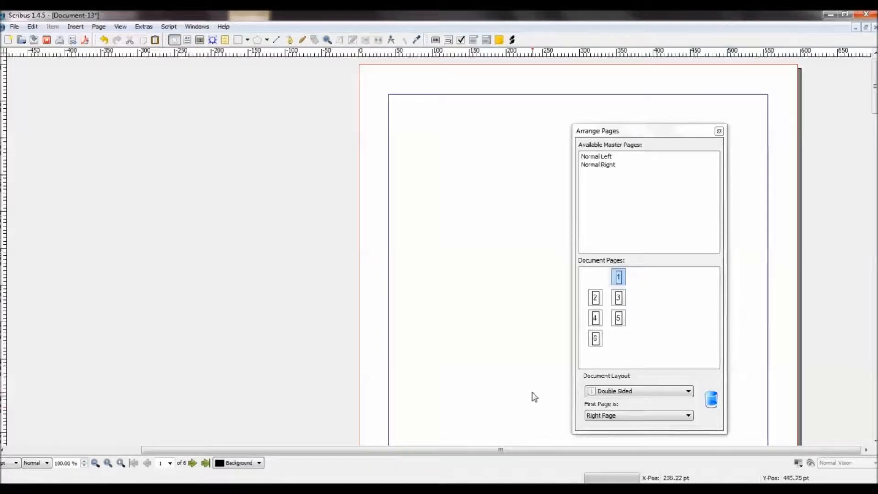
# Step: Open the Normal Left master page for editing and draw a nearly square image frame in the page's upper-left area
pyautogui.doubleClick(594, 158)
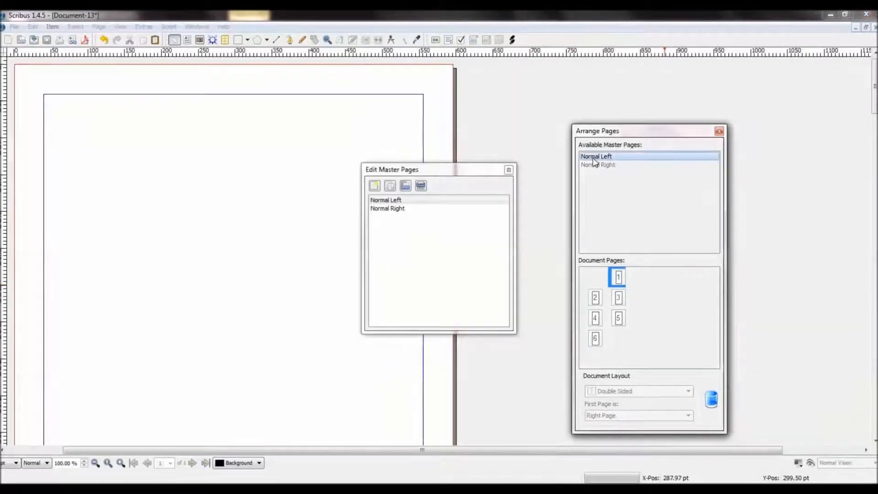
pyautogui.click(471, 173)
pyautogui.moveTo(471, 173); pyautogui.dragTo(558, 179)
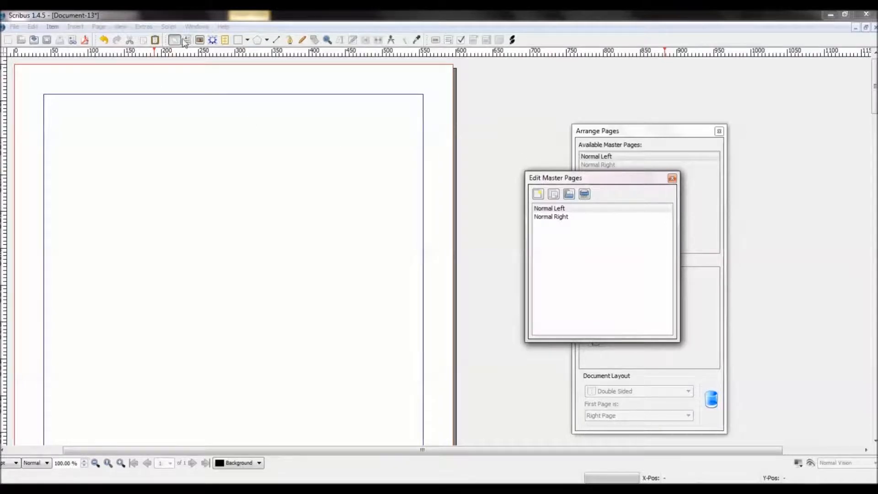
pyautogui.click(200, 40)
pyautogui.moveTo(72, 122); pyautogui.dragTo(214, 272)
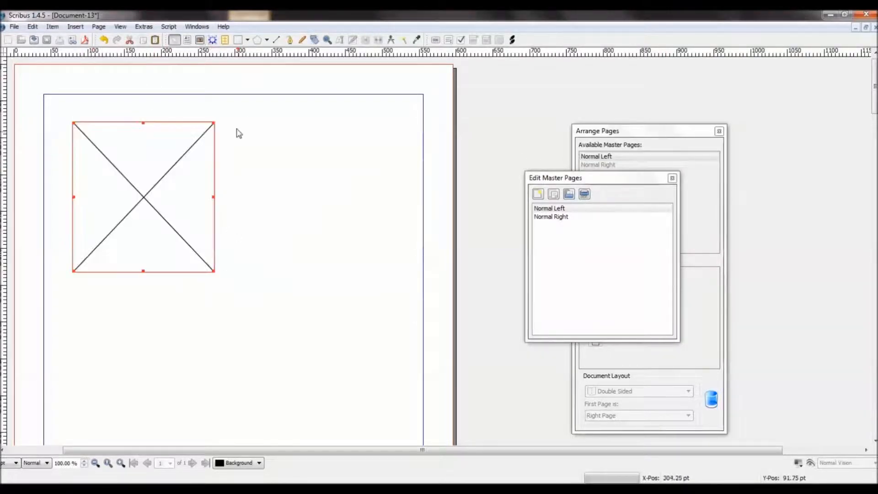
# Step: Draw a wide text frame below the image frame on the Normal Left master page and finish editing it
pyautogui.click(186, 41)
pyautogui.moveTo(61, 293); pyautogui.dragTo(408, 435)
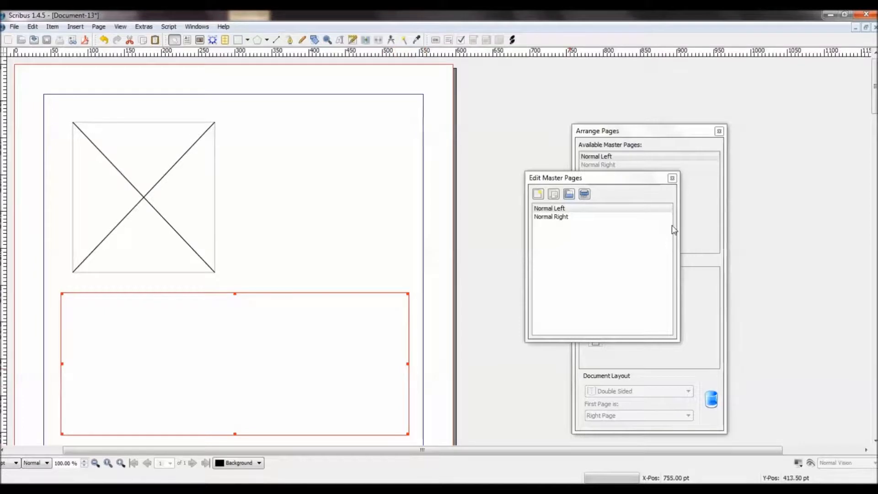
pyautogui.click(672, 178)
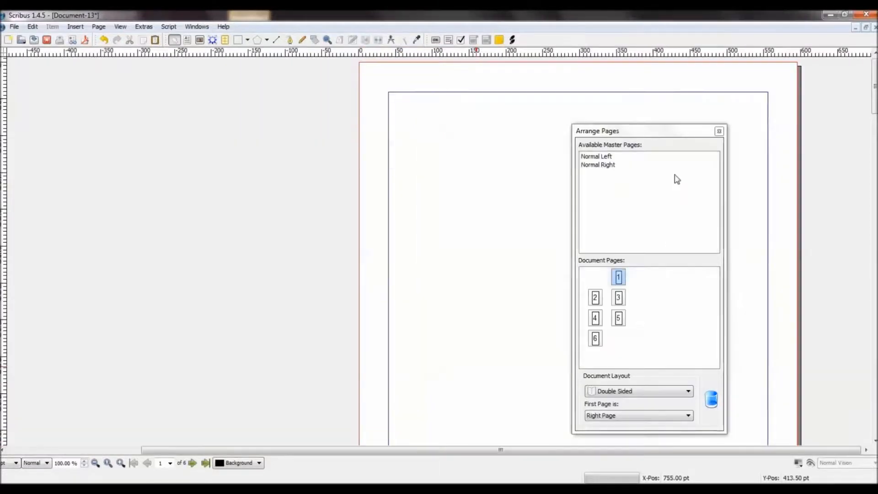
# Step: Open the Normal Right master page for editing and draw a large, wide text frame across the upper part of the page
pyautogui.doubleClick(600, 165)
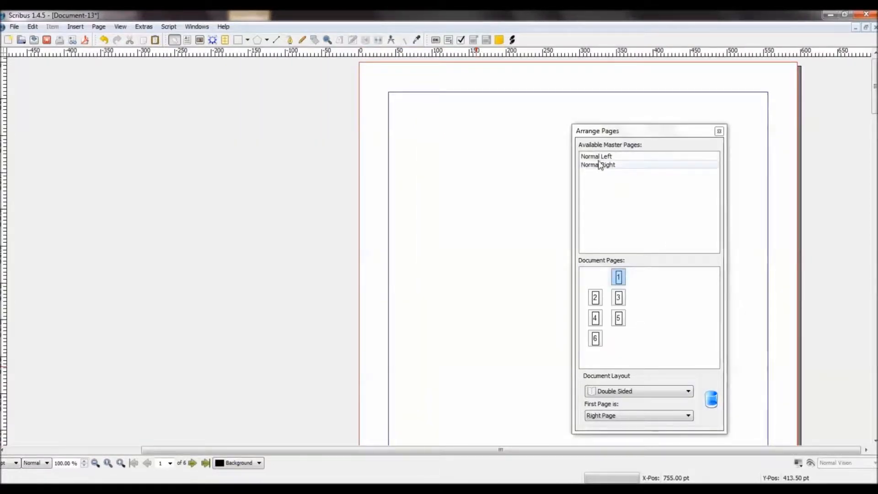
pyautogui.moveTo(451, 164); pyautogui.dragTo(622, 179)
pyautogui.click(187, 39)
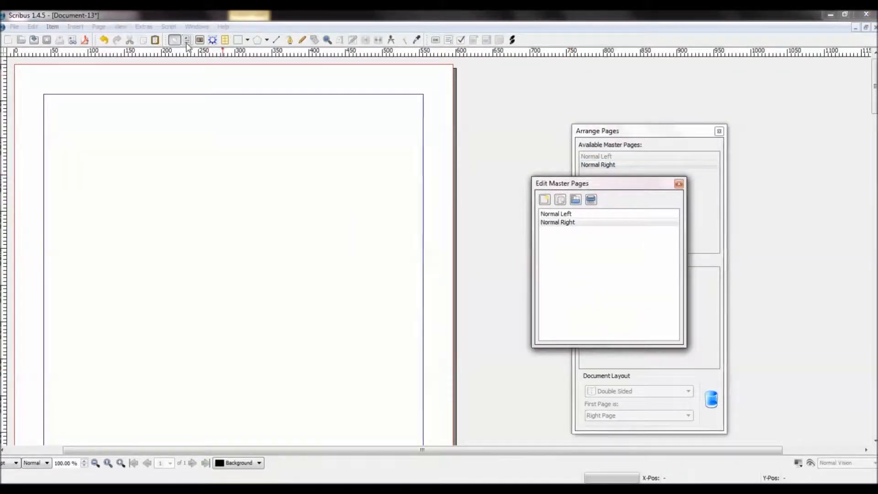
pyautogui.moveTo(60, 115); pyautogui.dragTo(395, 308)
# Step: Draw a smaller image frame below the right end of the text frame on the Normal Right master page and finish editing it
pyautogui.click(199, 42)
pyautogui.moveTo(261, 325); pyautogui.dragTo(401, 441)
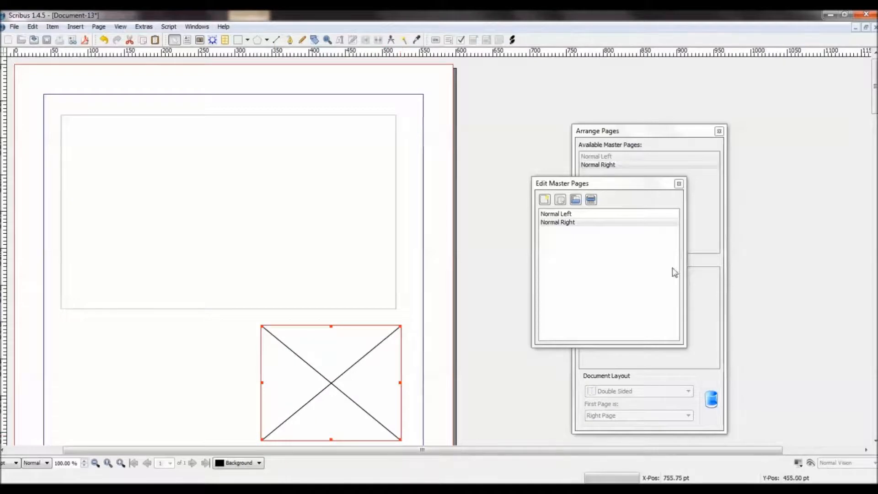
pyautogui.click(679, 184)
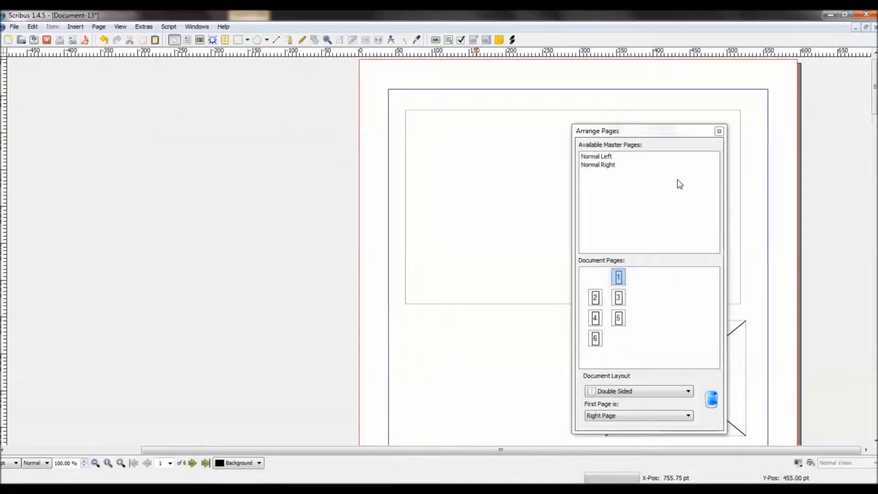
pyautogui.scroll(-10, 832, 200)
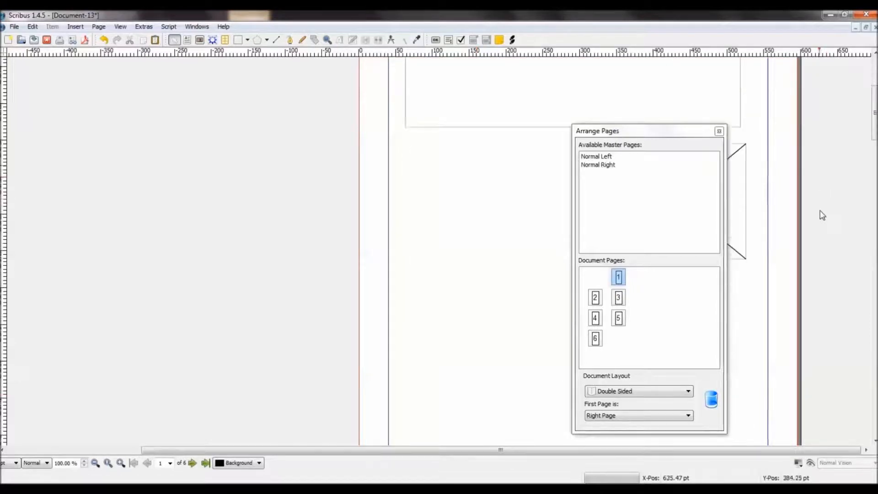
pyautogui.scroll(-10, 818, 215)
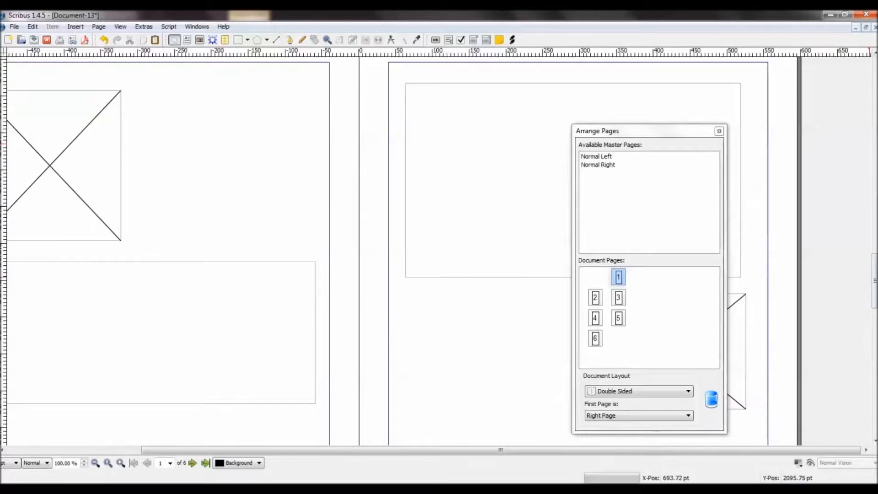
pyautogui.moveTo(874, 287); pyautogui.dragTo(874, 90)
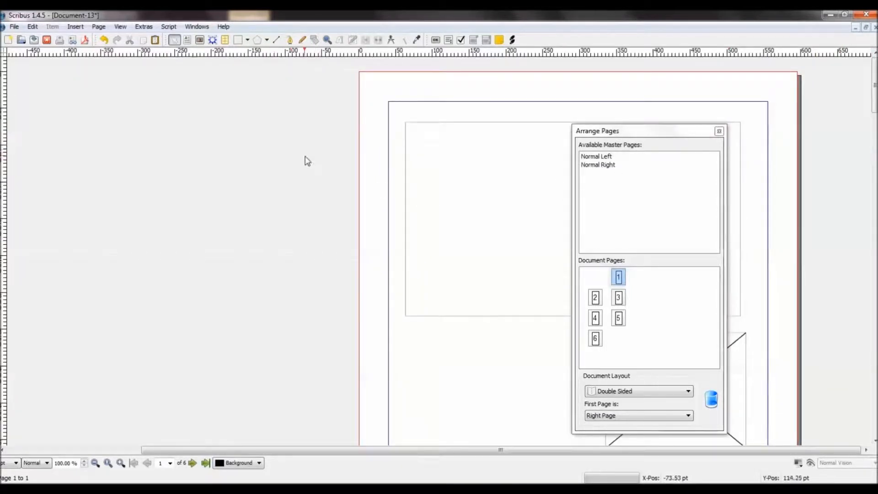
# Step: Open the master pages for editing and create a new master page named Table
pyautogui.click(606, 158)
pyautogui.doubleClick(606, 157)
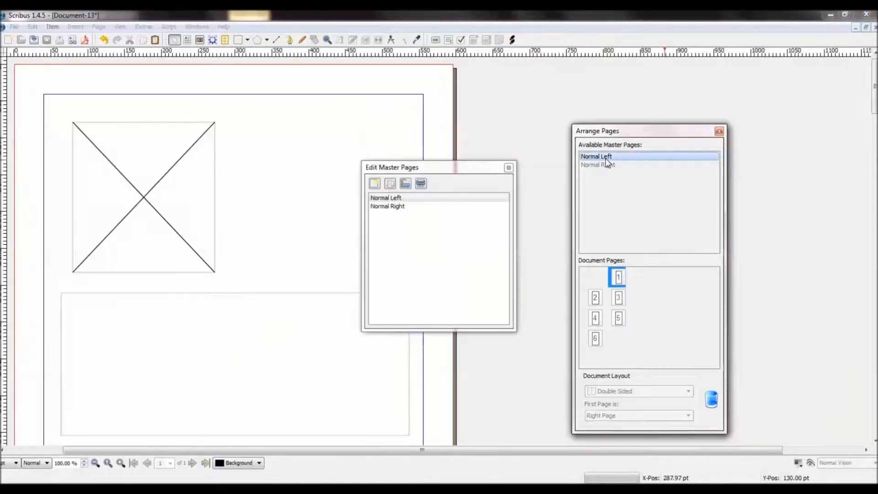
pyautogui.moveTo(434, 167); pyautogui.dragTo(588, 158)
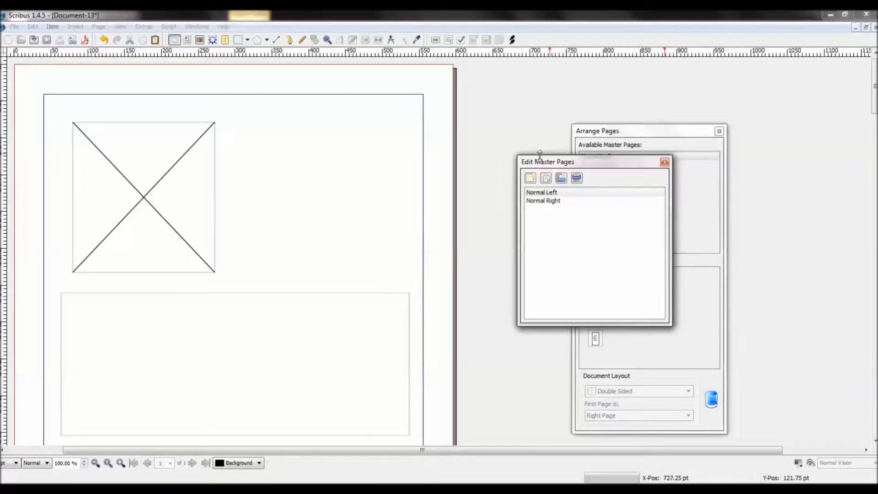
pyautogui.click(534, 180)
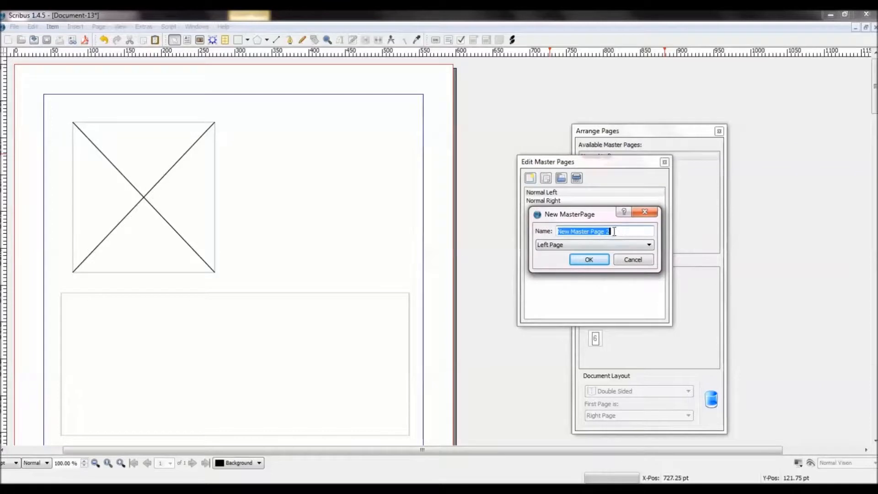
pyautogui.write('Ta')
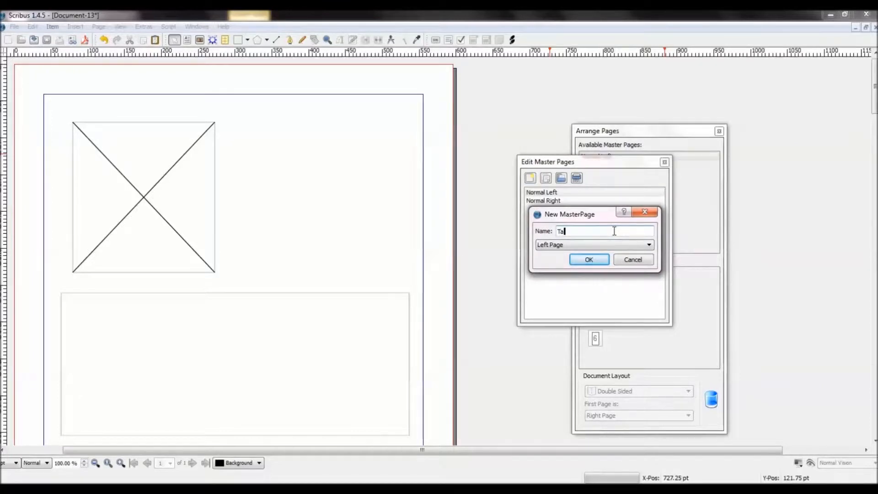
pyautogui.write('ble')
pyautogui.click(605, 246)
pyautogui.click(605, 251)
pyautogui.click(589, 259)
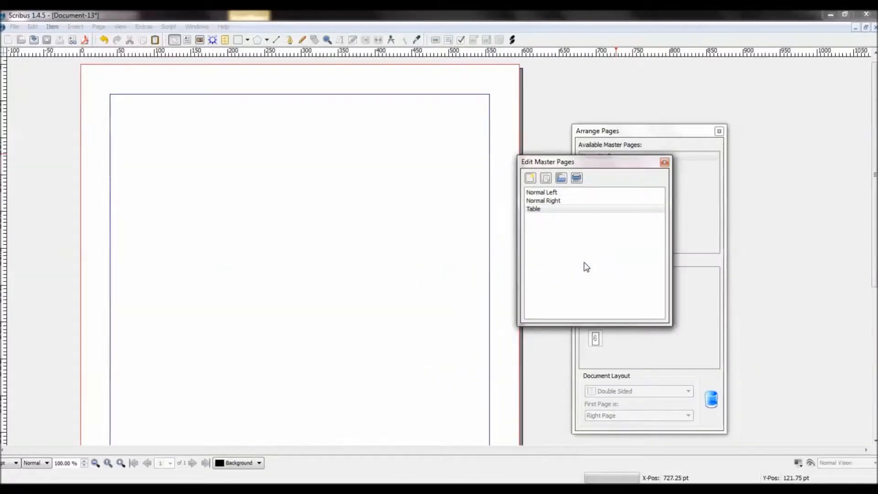
# Step: Insert a table with 11 rows and 2 columns in the upper part of the Table master page and finish editing it
pyautogui.moveTo(582, 163); pyautogui.dragTo(634, 172)
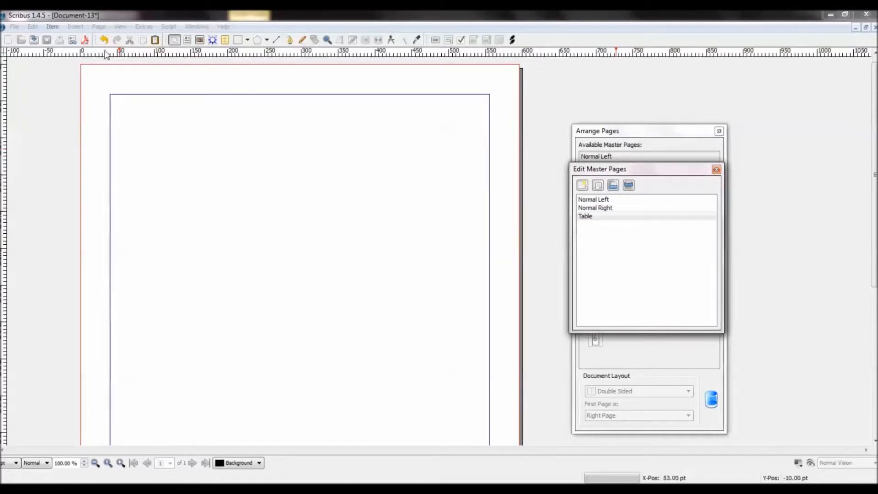
pyautogui.click(75, 27)
pyautogui.click(98, 93)
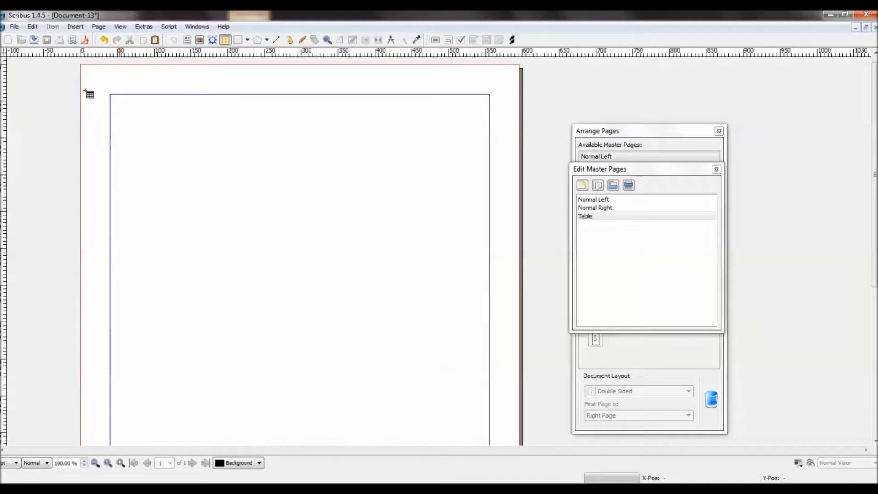
pyautogui.moveTo(156, 132); pyautogui.dragTo(433, 288)
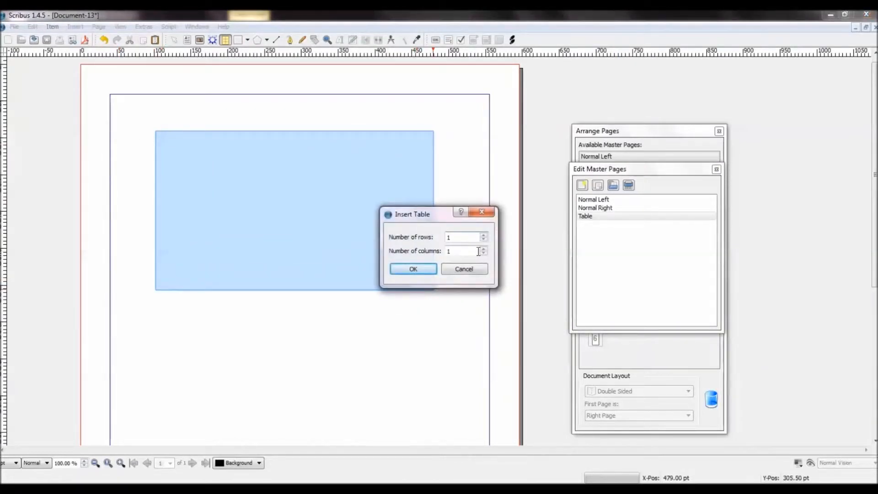
pyautogui.write('11')
pyautogui.click(465, 250)
pyautogui.press('BackSpace')
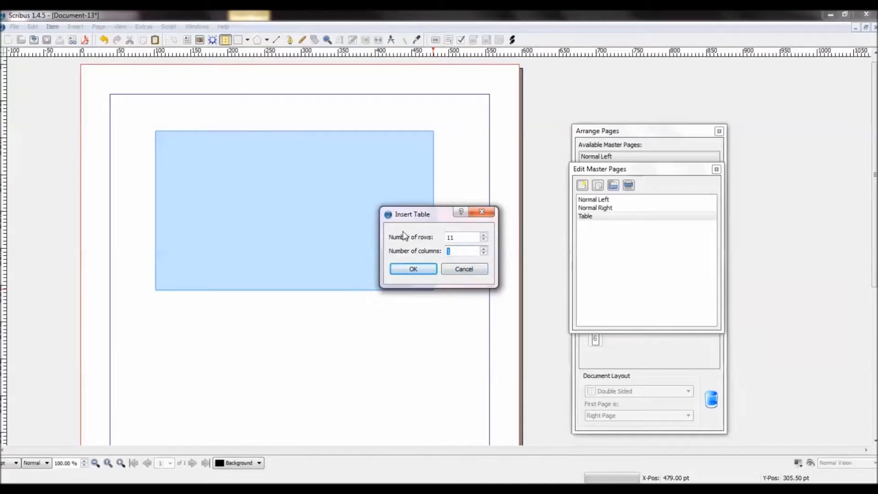
pyautogui.write('2')
pyautogui.click(410, 275)
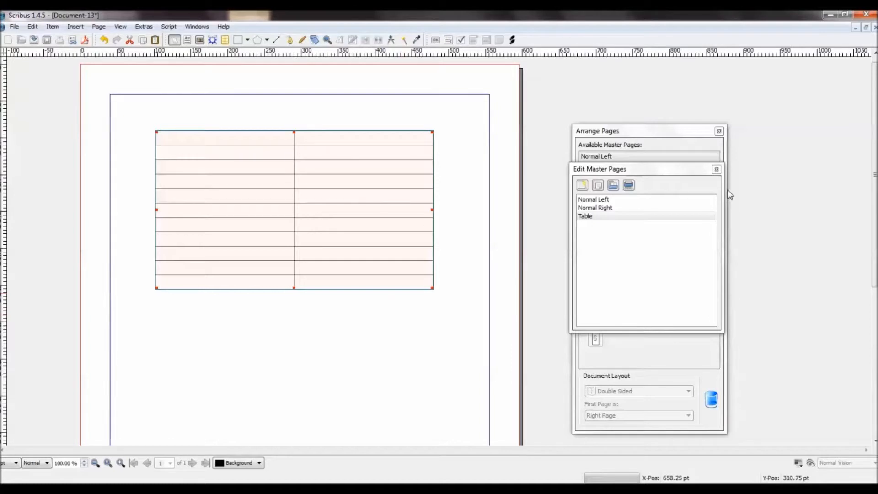
pyautogui.click(716, 169)
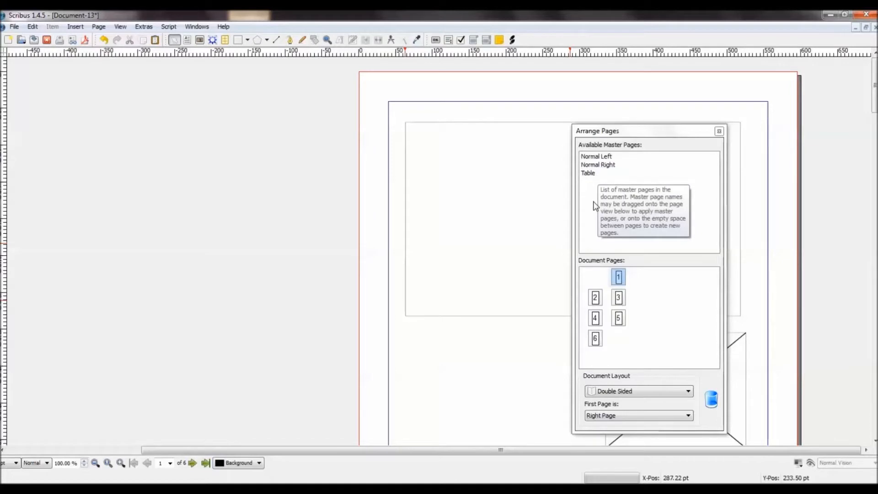
# Step: Apply the Table master page to page 4 and check it against the neighbouring pages
pyautogui.click(589, 176)
pyautogui.moveTo(589, 176); pyautogui.dragTo(595, 319)
pyautogui.click(595, 319)
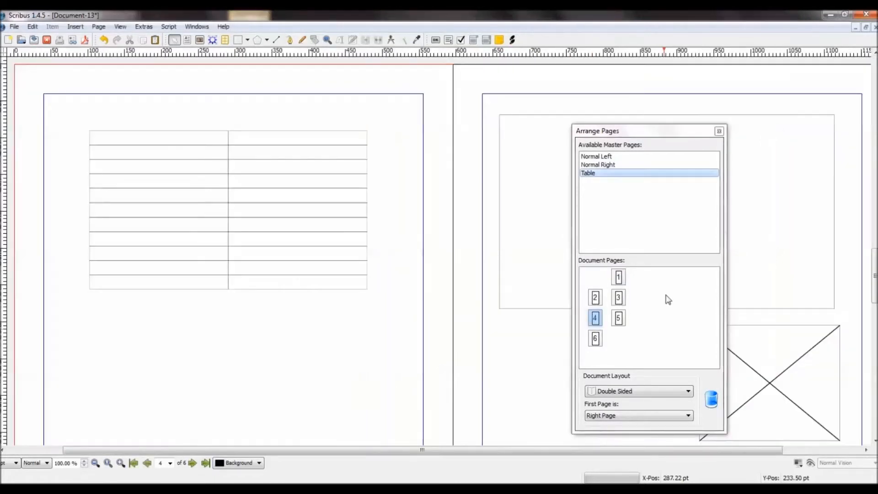
pyautogui.scroll(5, 407, 251)
pyautogui.scroll(10, 419, 201)
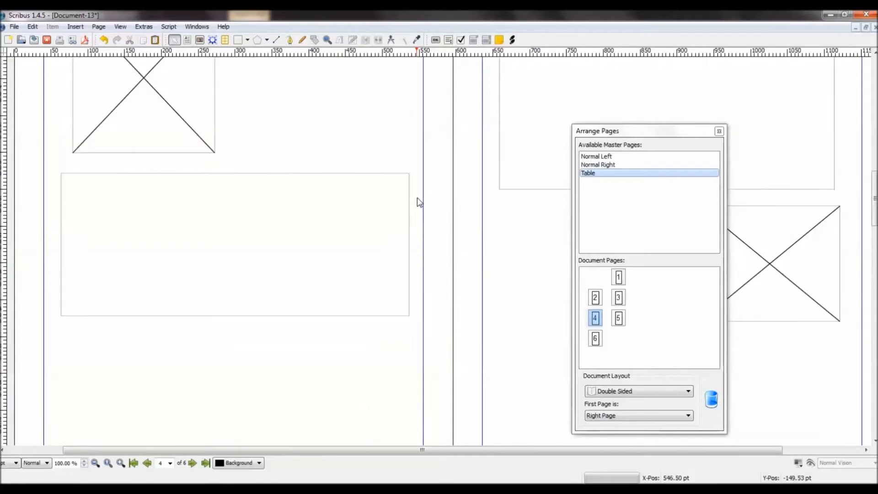
pyautogui.scroll(-15, 412, 217)
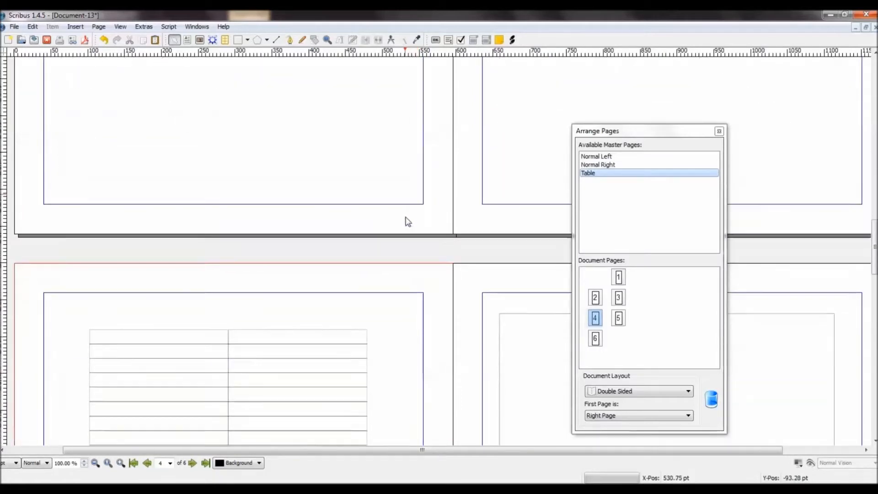
pyautogui.scroll(-5, 404, 223)
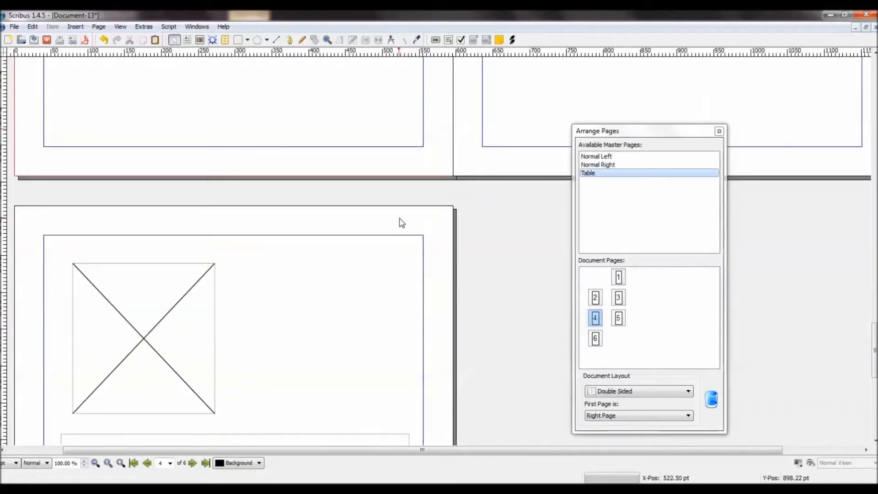